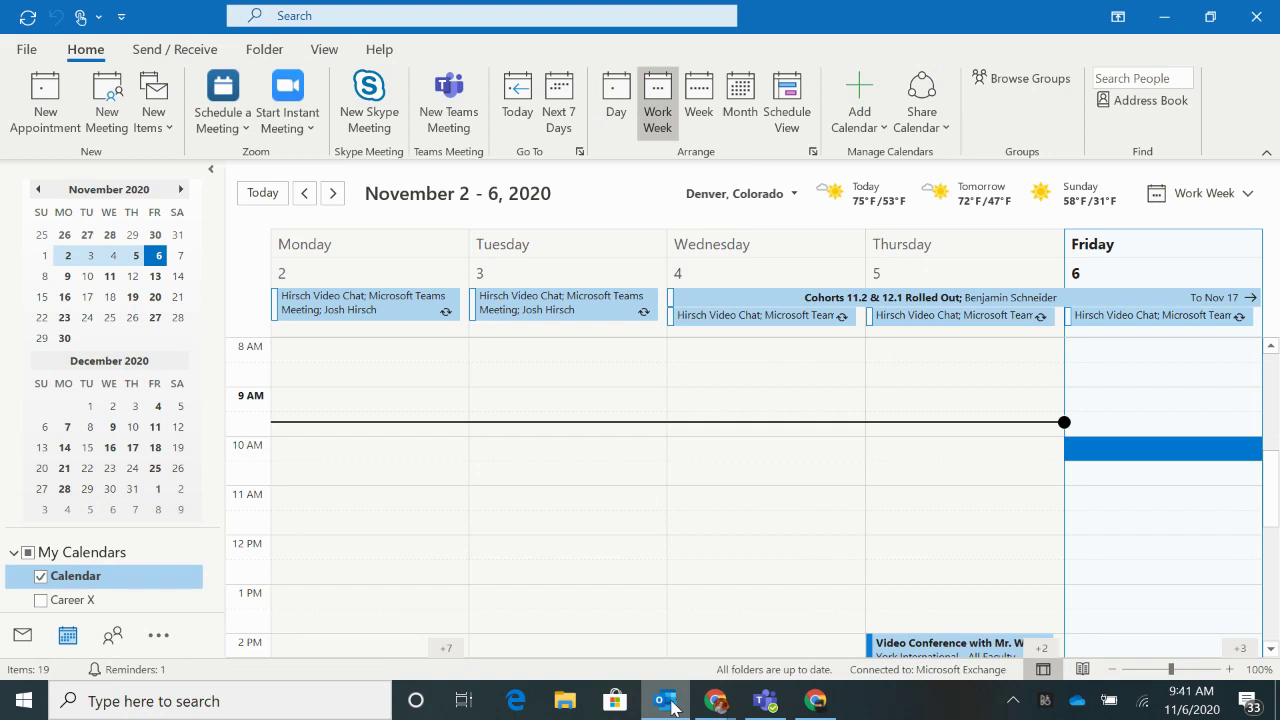
Create a new appointment on Wednesday, November 11, 2020, titled "10th Grade Video Conference Class"
{"action": "left_click", "coordinate": [333, 193]}
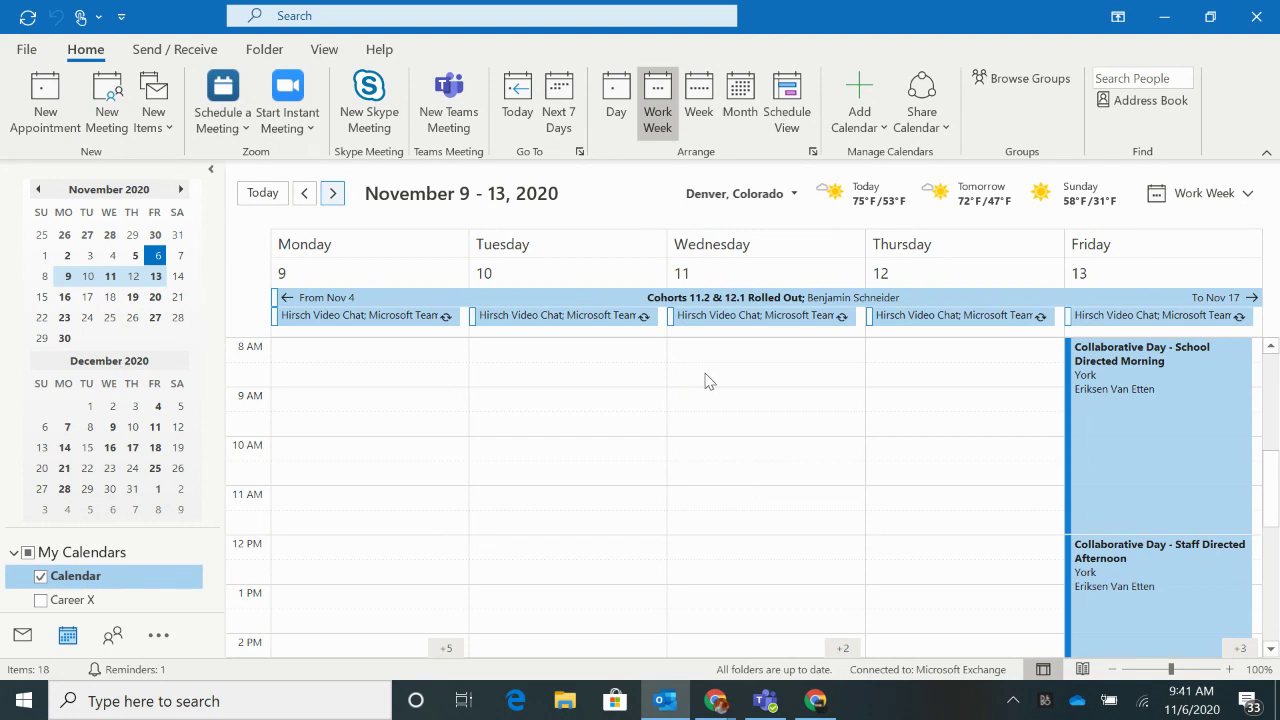
{"action": "left_click_drag", "start_coordinate": [706, 380], "coordinate": [706, 400]}
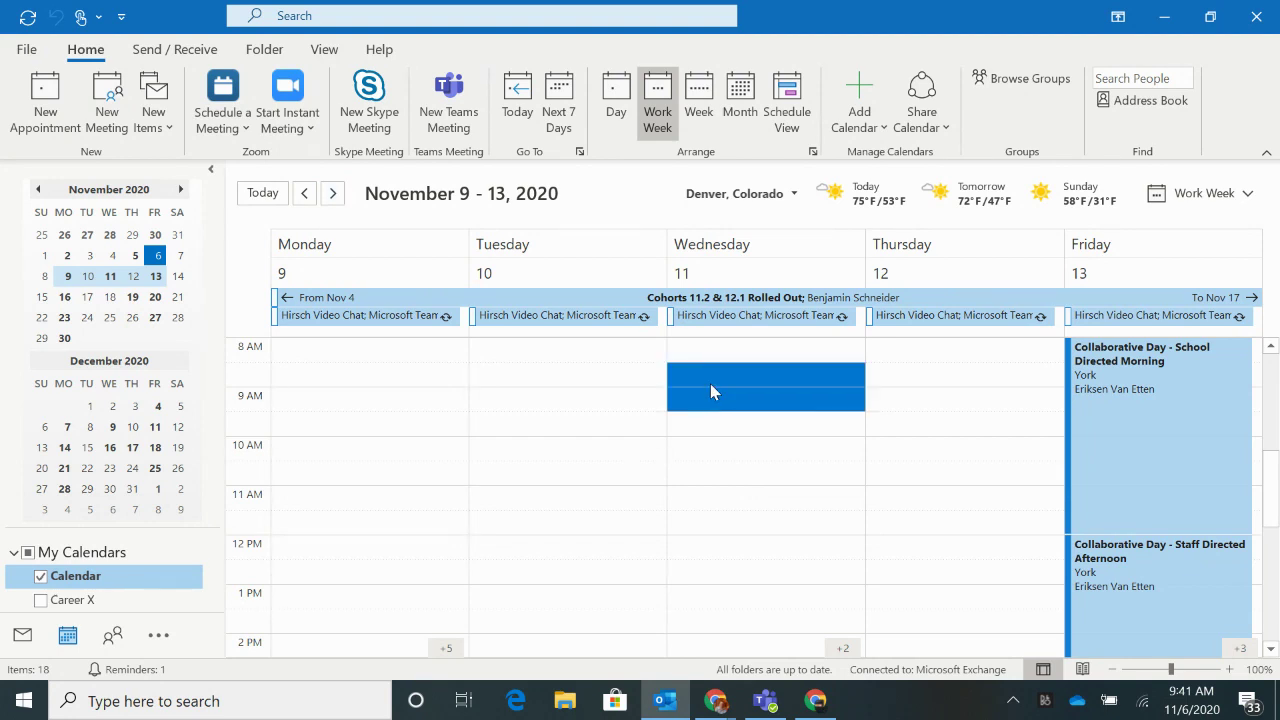
{"action": "left_click", "coordinate": [711, 385]}
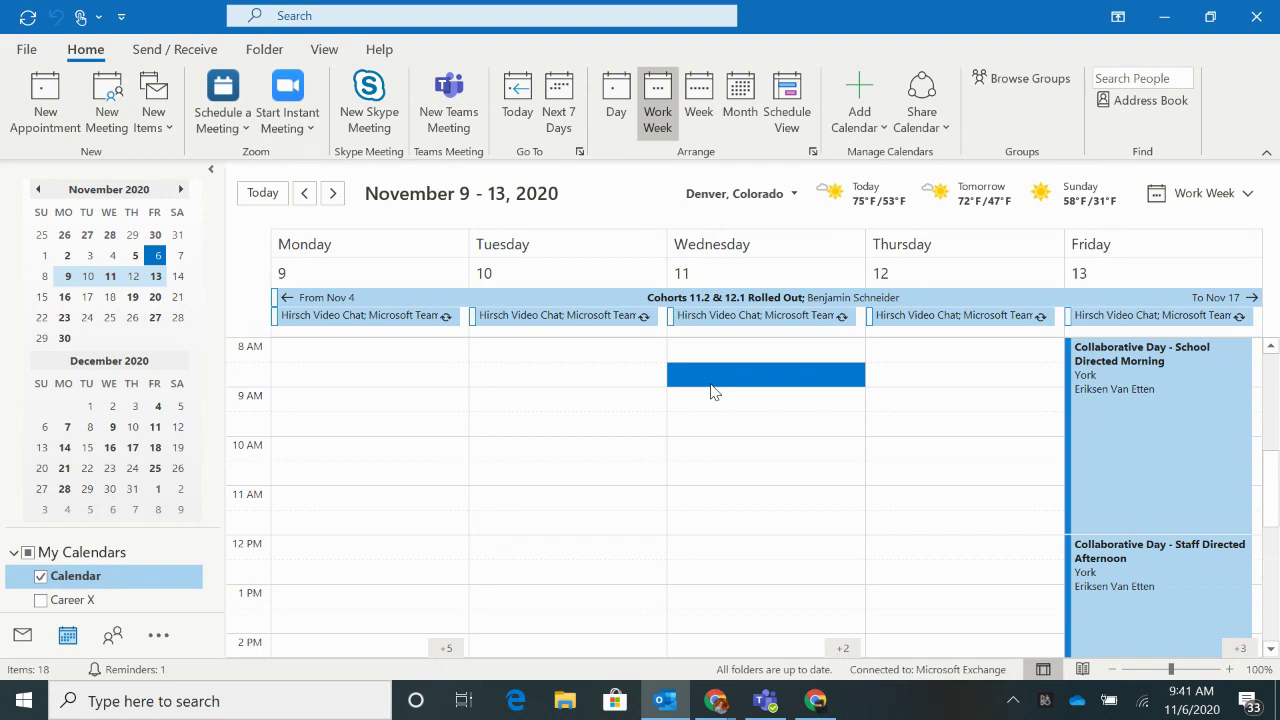
{"action": "double_click", "coordinate": [713, 389]}
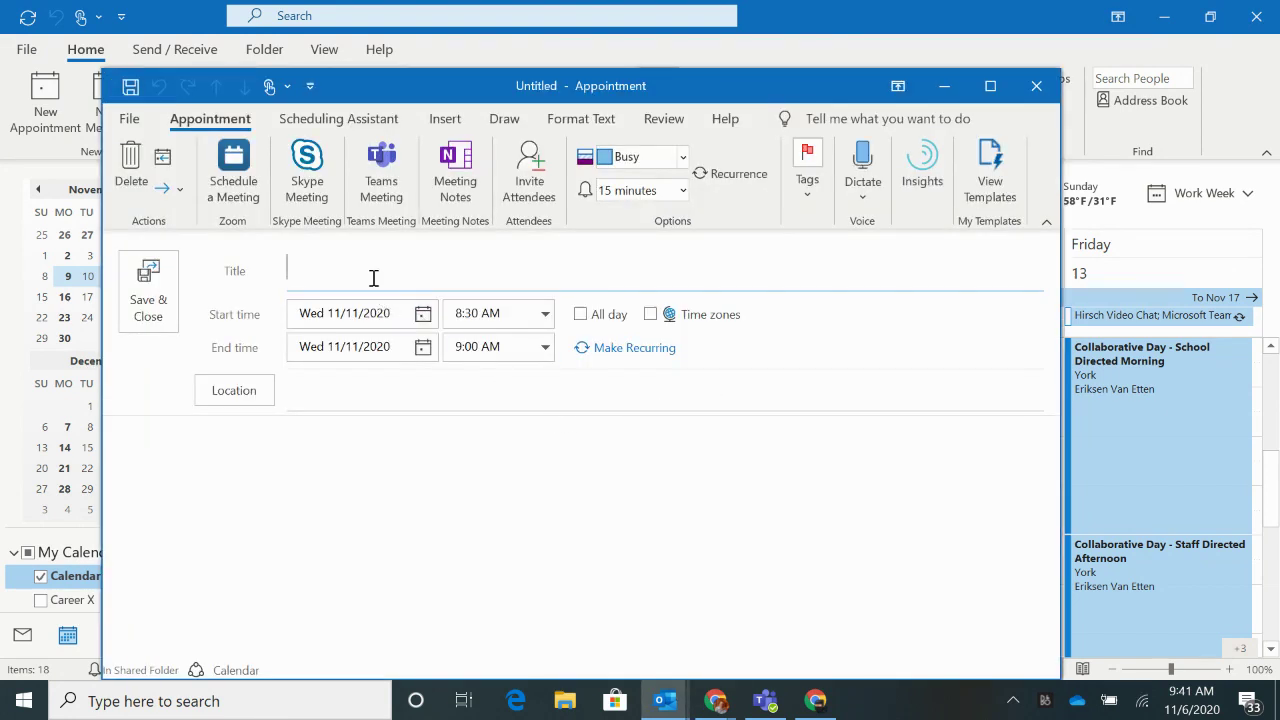
{"action": "type", "text": "10th Grade Video Conference"}
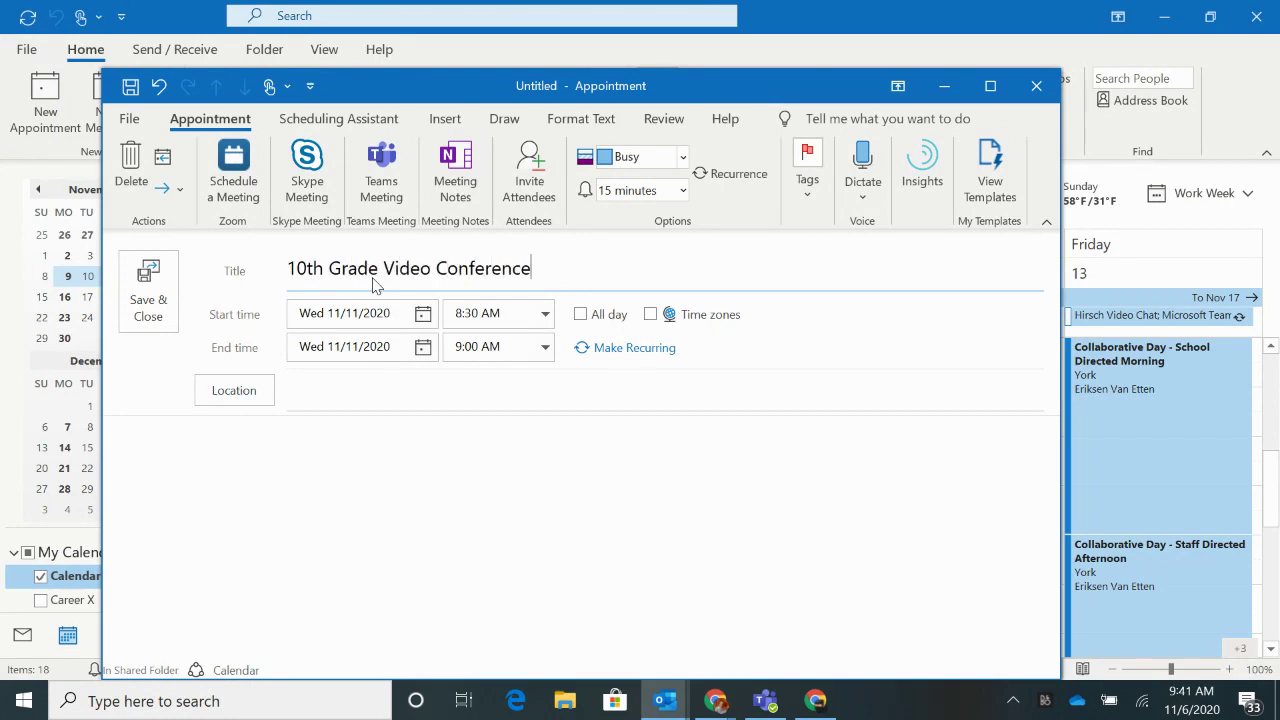
{"action": "type", "text": " Class"}
Set the appointment's start time to 8:40 AM and its end time to 9:45 AM
{"action": "left_click", "coordinate": [481, 314]}
{"action": "key", "text": "BackSpace"}
{"action": "key", "text": "BackSpace"}
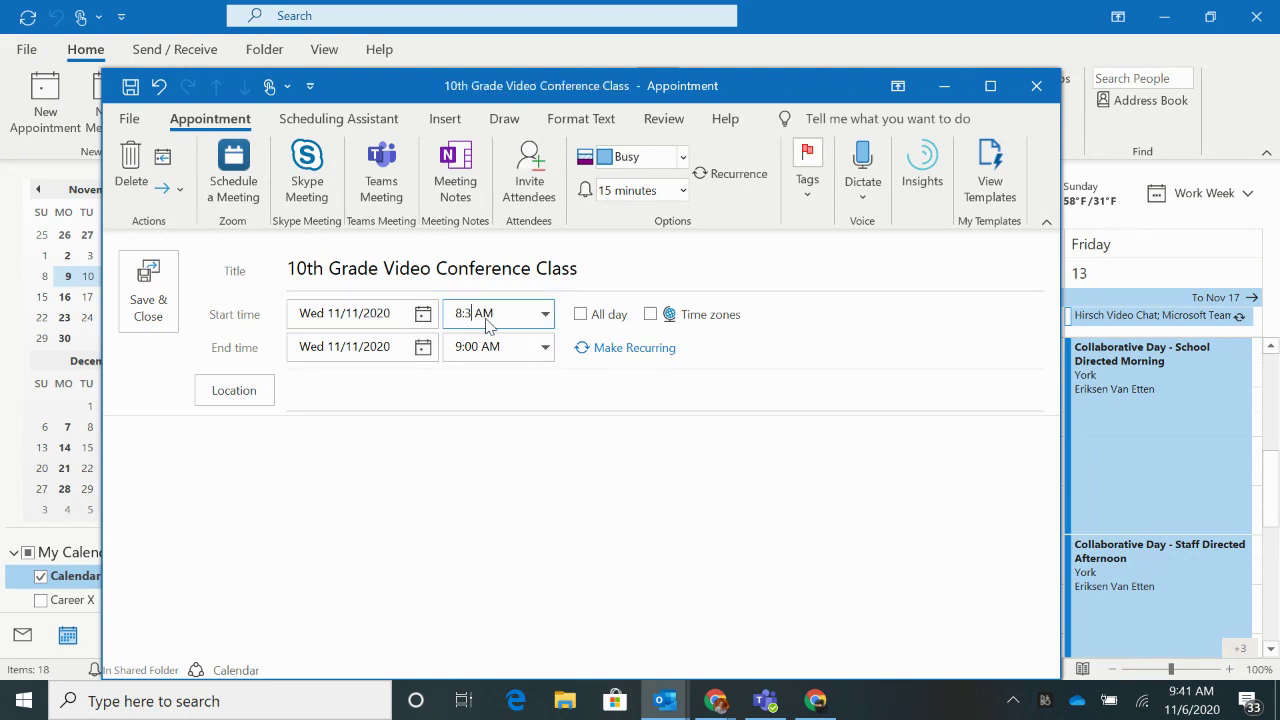
{"action": "type", "text": "40"}
{"action": "left_click", "coordinate": [480, 346]}
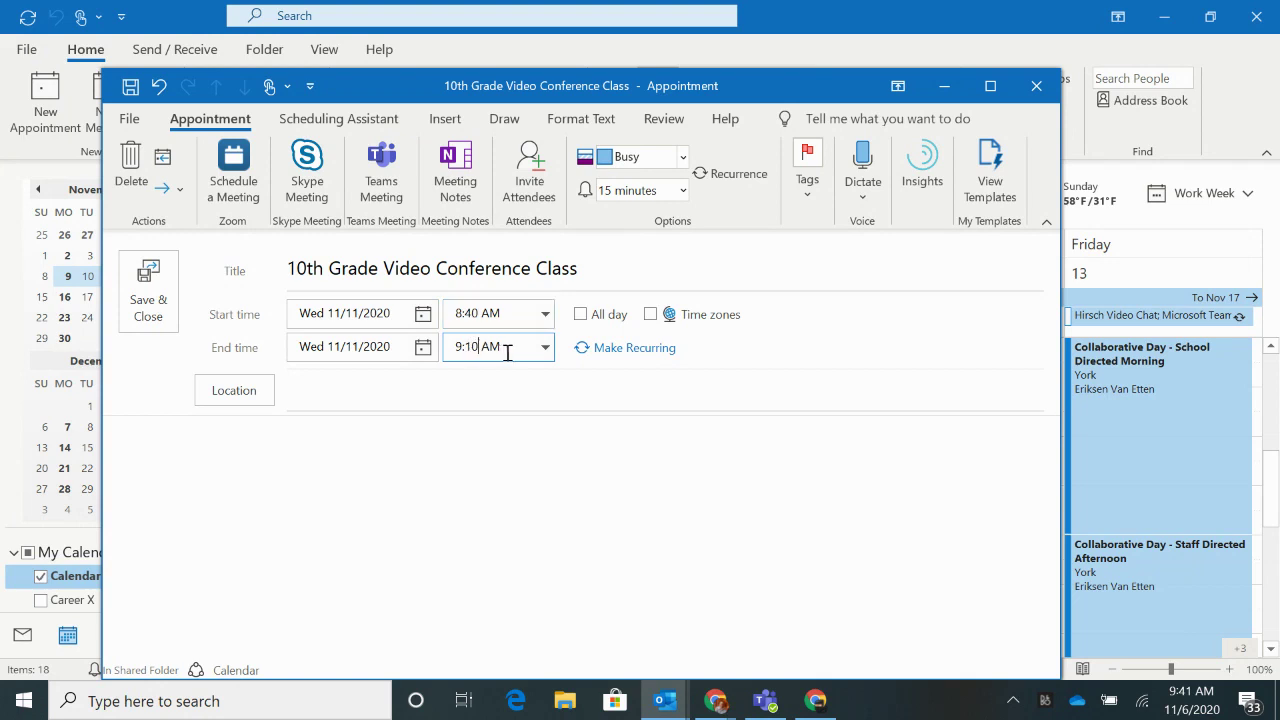
{"action": "key", "text": "BackSpace"}
{"action": "key", "text": "BackSpace"}
{"action": "type", "text": "45"}
{"action": "left_click", "coordinate": [463, 452]}
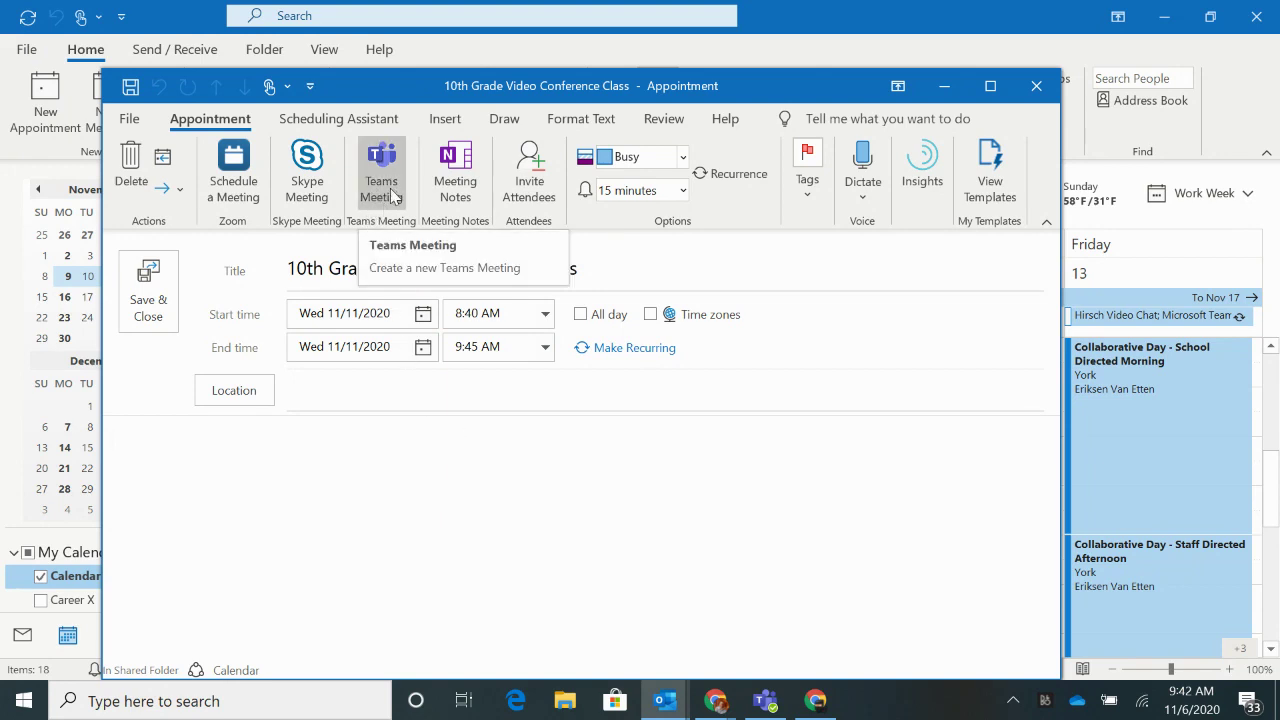
Turn the appointment into a Teams meeting, close the Room Finder, and leave the required attendees empty
{"action": "left_click", "coordinate": [381, 175]}
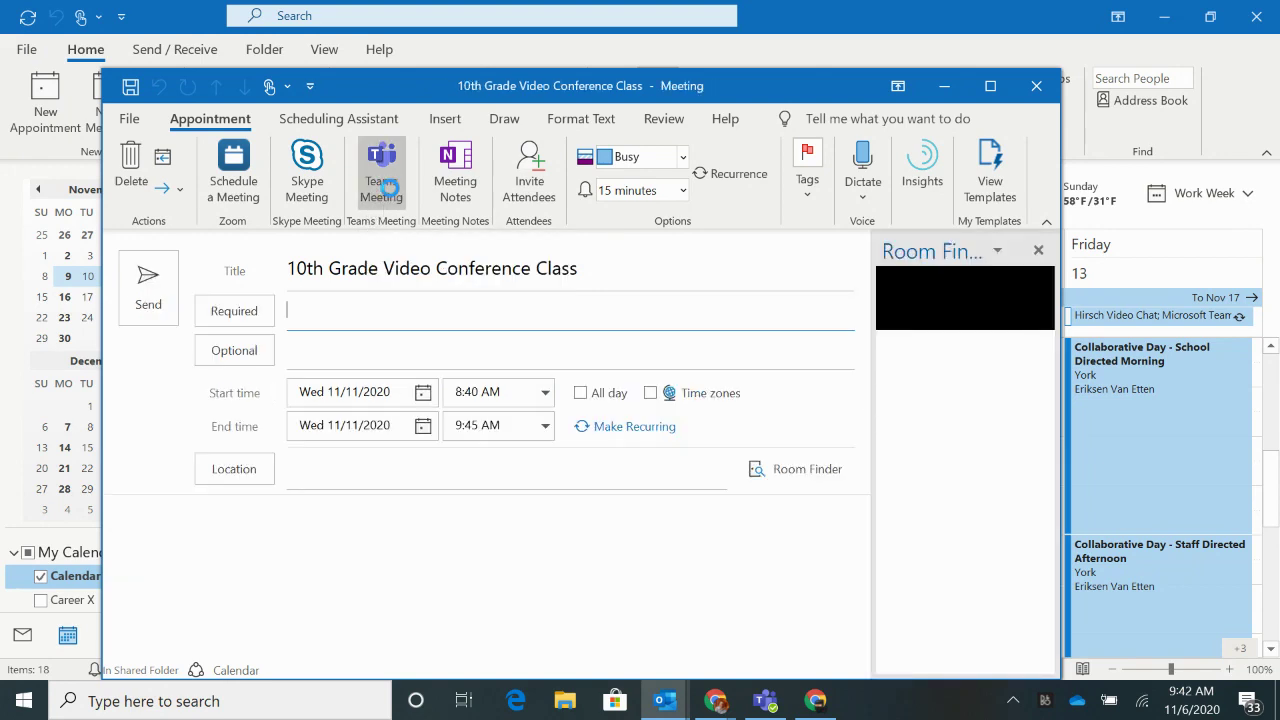
{"action": "left_click", "coordinate": [1038, 251]}
{"action": "scroll", "coordinate": [525, 520], "scroll_direction": "down", "scroll_amount": 1}
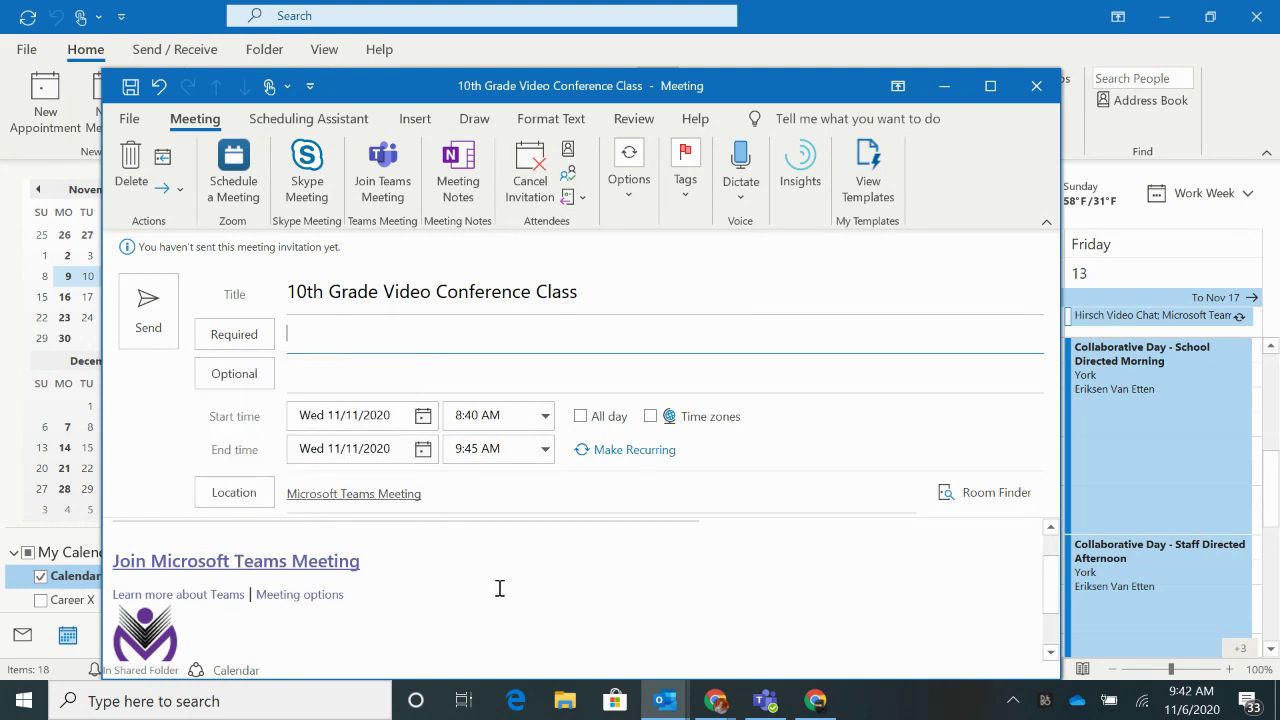
{"action": "scroll", "coordinate": [500, 588], "scroll_direction": "down", "scroll_amount": 1}
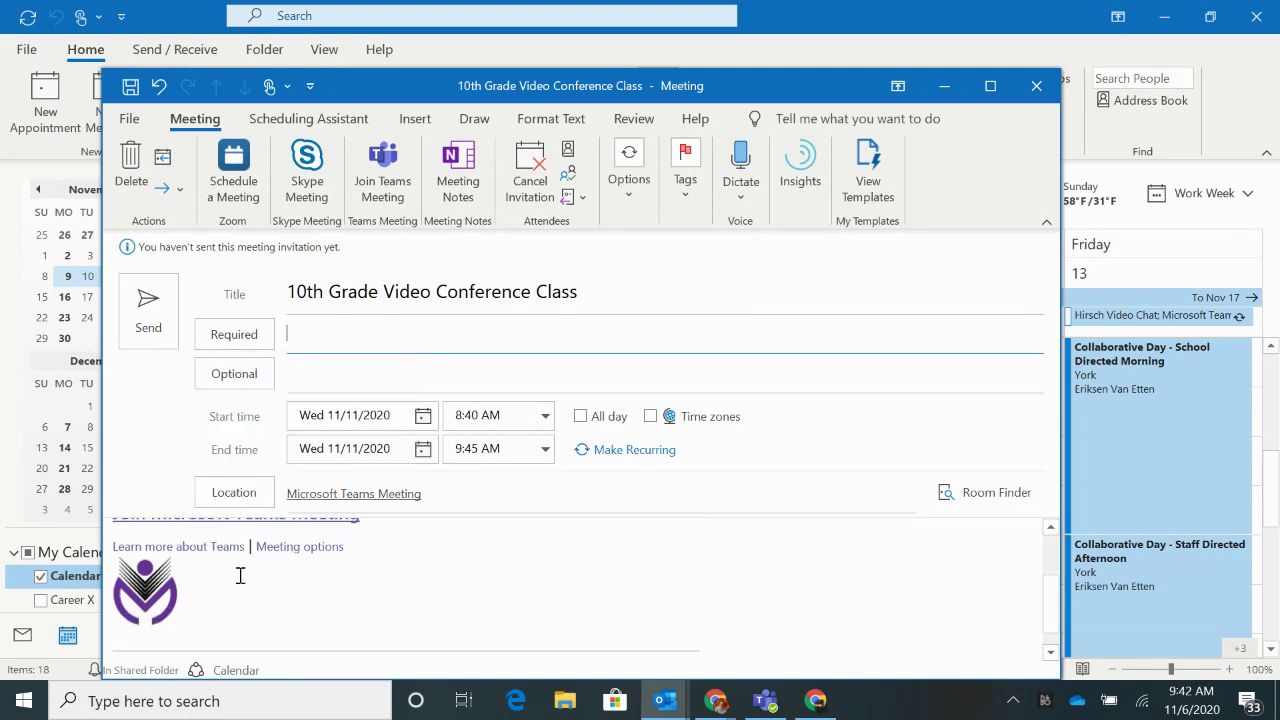
{"action": "scroll", "coordinate": [245, 578], "scroll_direction": "up", "scroll_amount": 1}
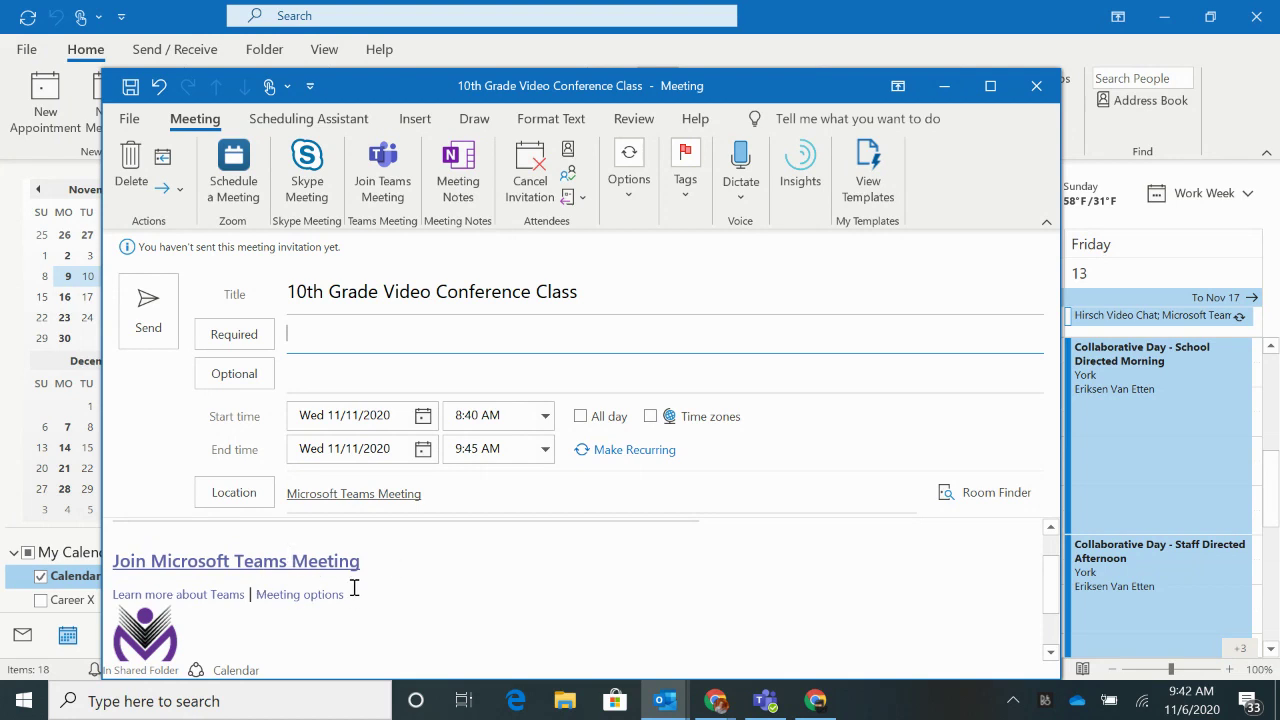
{"action": "left_click", "coordinate": [341, 338]}
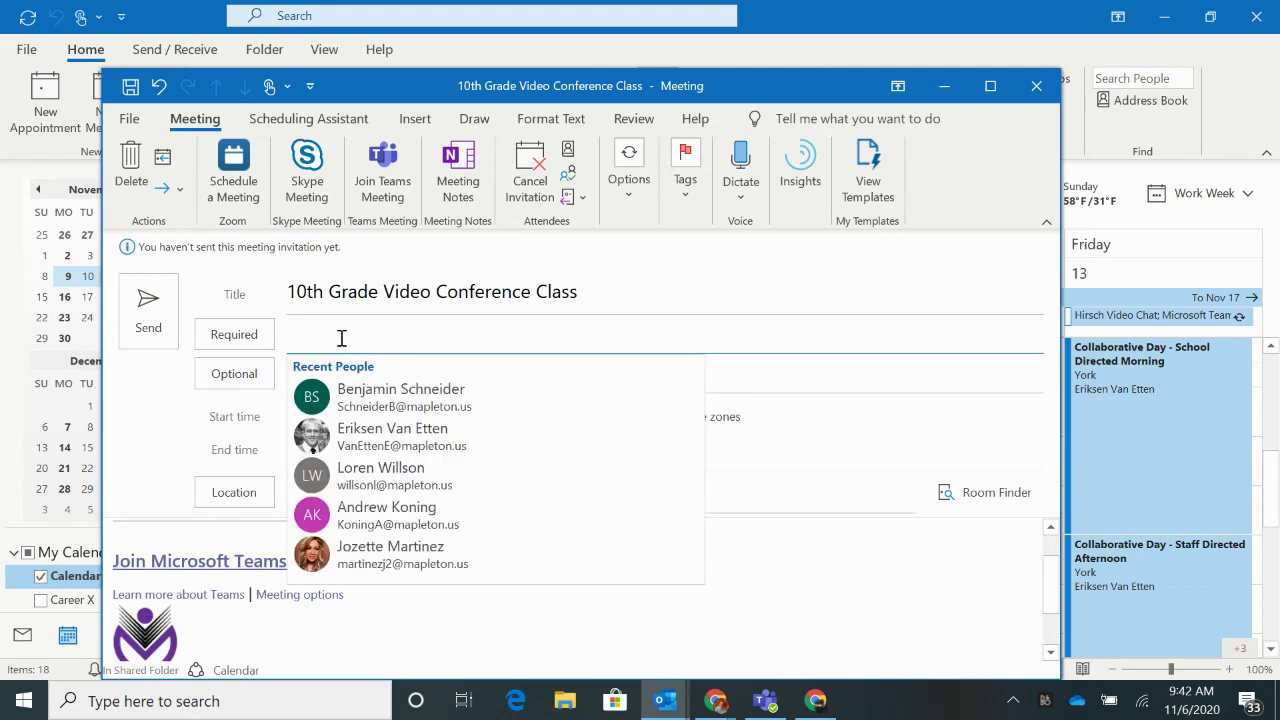
{"action": "left_click", "coordinate": [800, 611]}
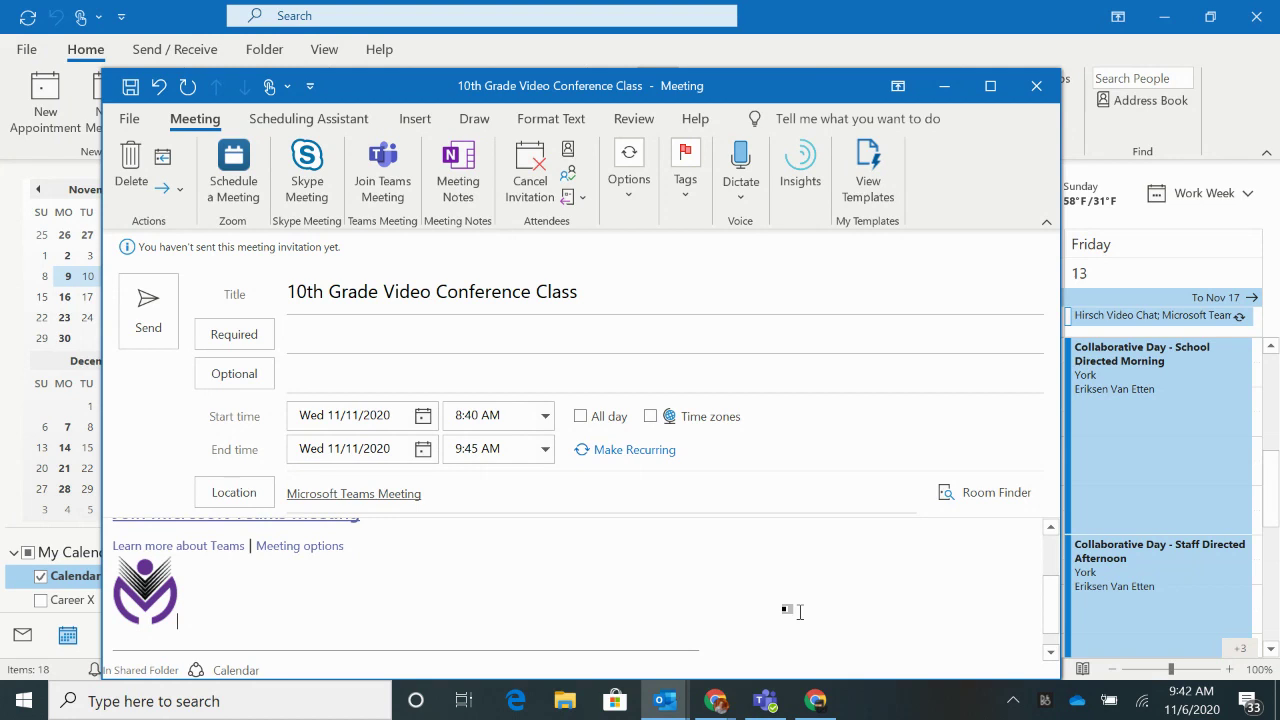
Copy the hyperlink behind "Join Microsoft Teams Meeting" in the invitation body
{"action": "scroll", "coordinate": [790, 615], "scroll_direction": "up", "scroll_amount": 2}
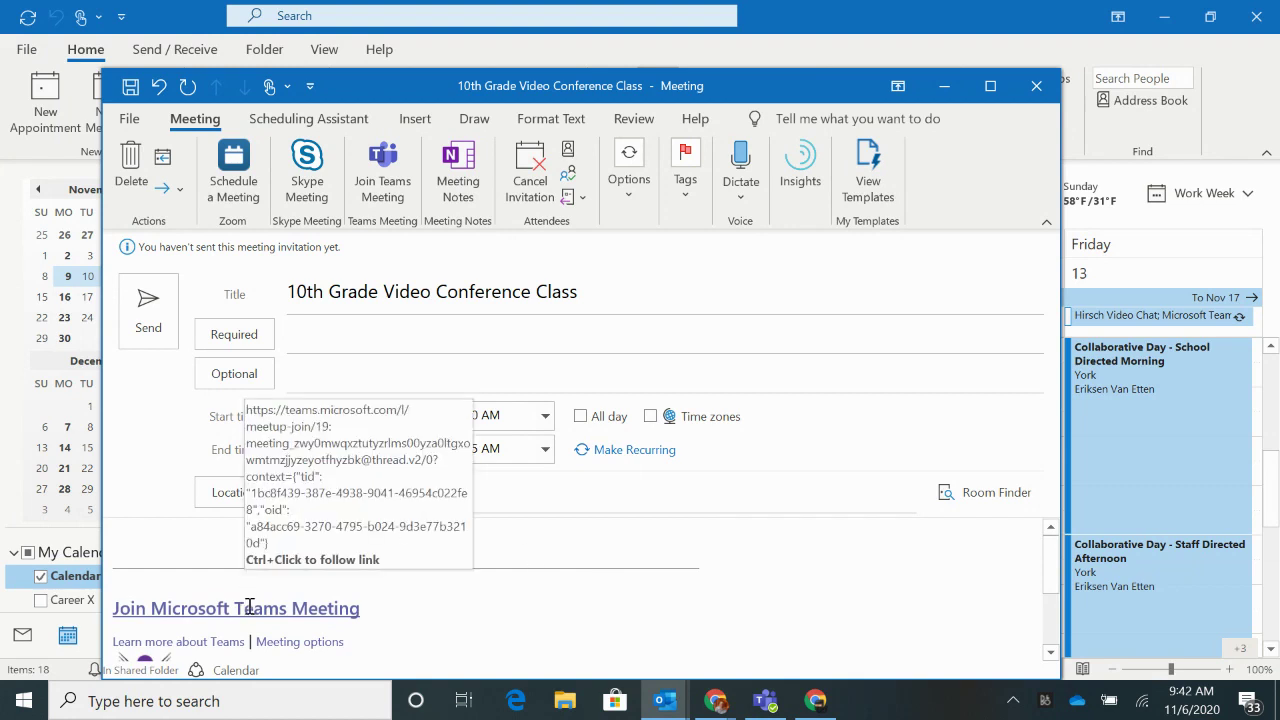
{"action": "right_click", "coordinate": [250, 607]}
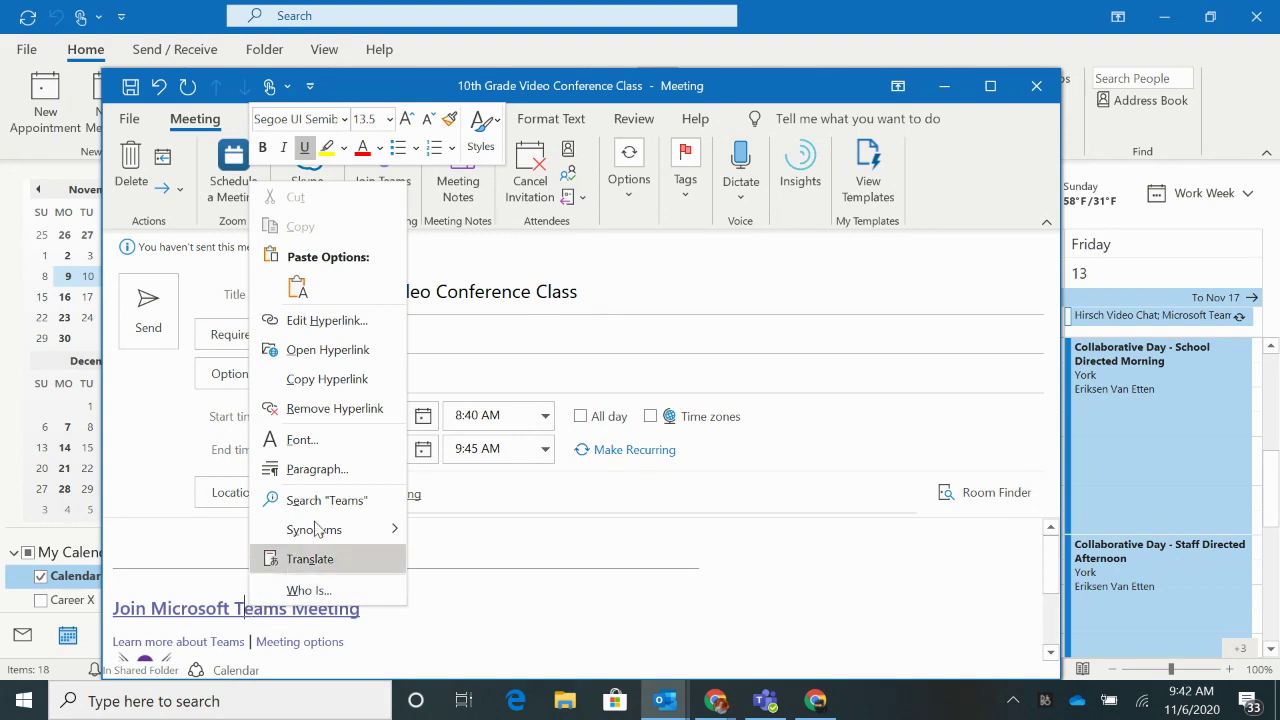
{"action": "left_click", "coordinate": [348, 381]}
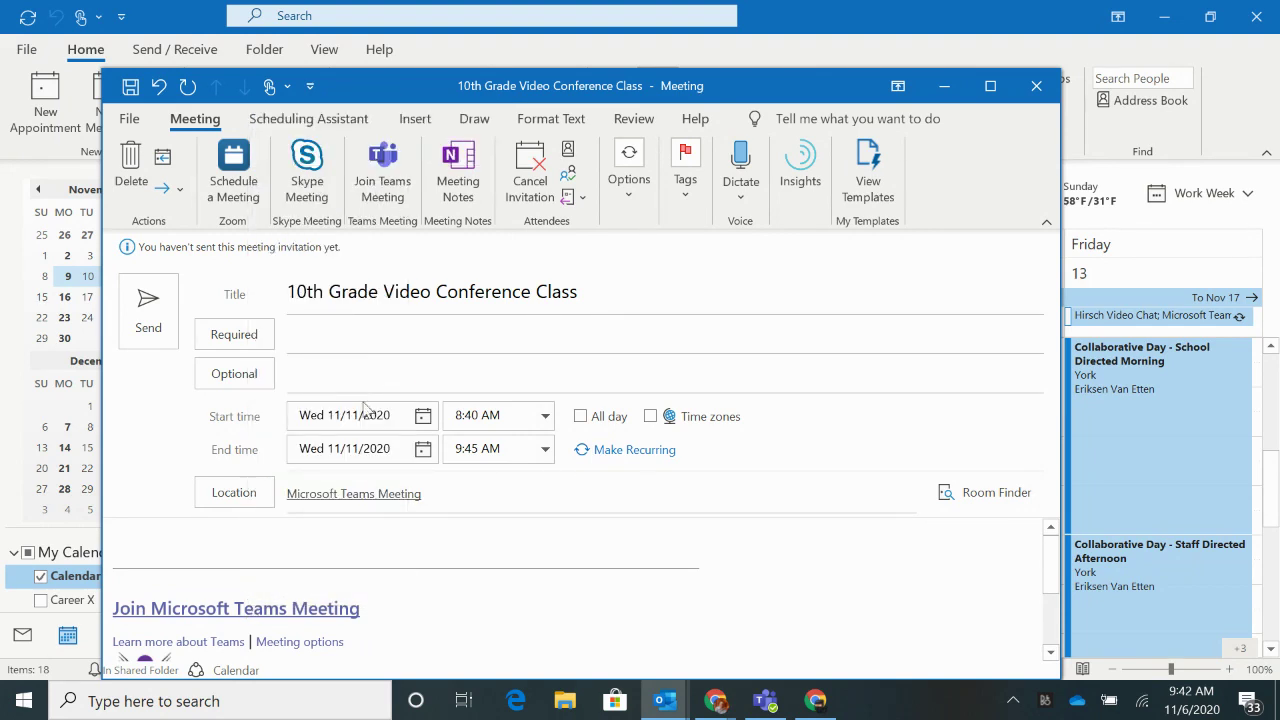
Switch to the Remote Learning Guidelines page of the Canvas course in Chrome and open it for editing
{"action": "mouse_move", "coordinate": [716, 702]}
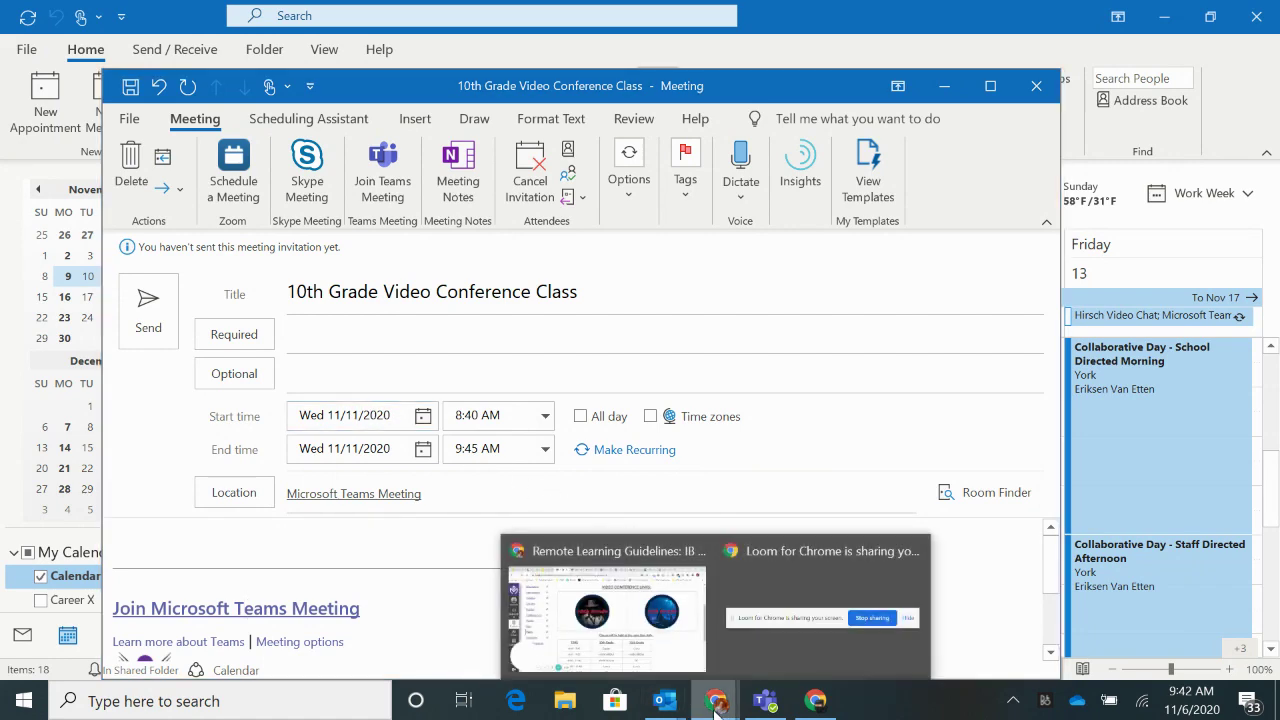
{"action": "left_click", "coordinate": [660, 622]}
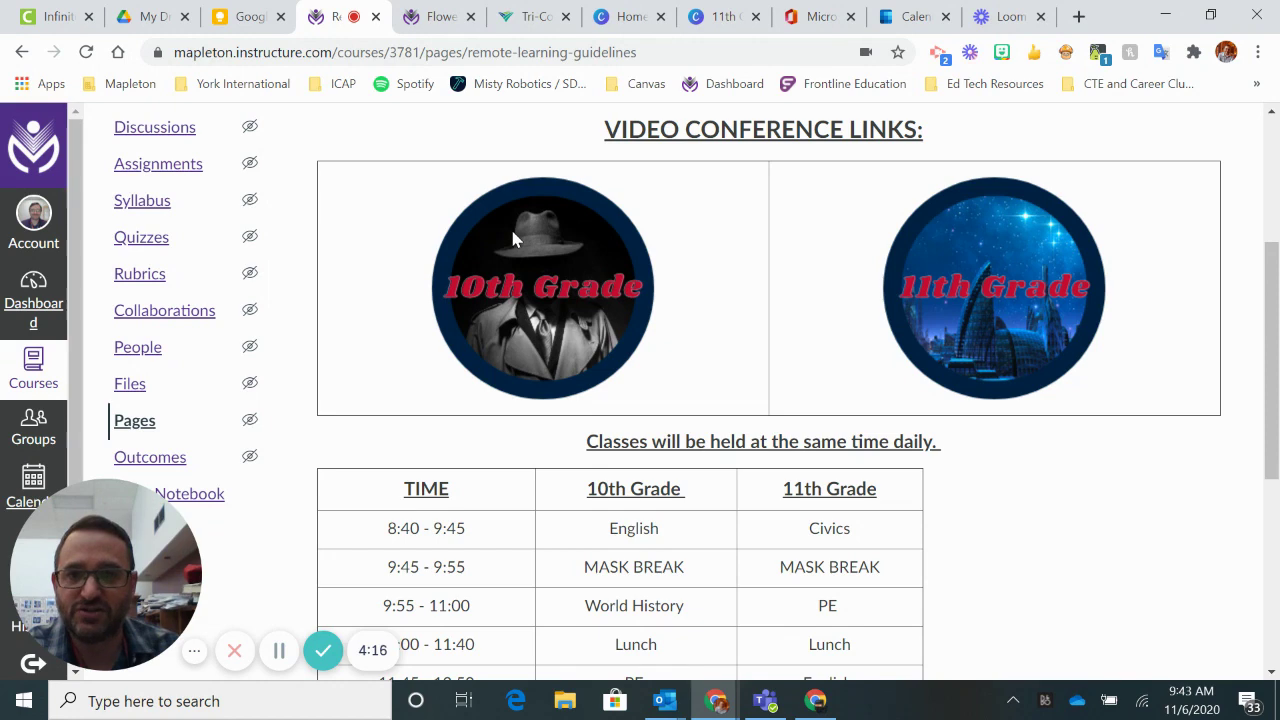
{"action": "scroll", "coordinate": [514, 237], "scroll_direction": "up", "scroll_amount": 3}
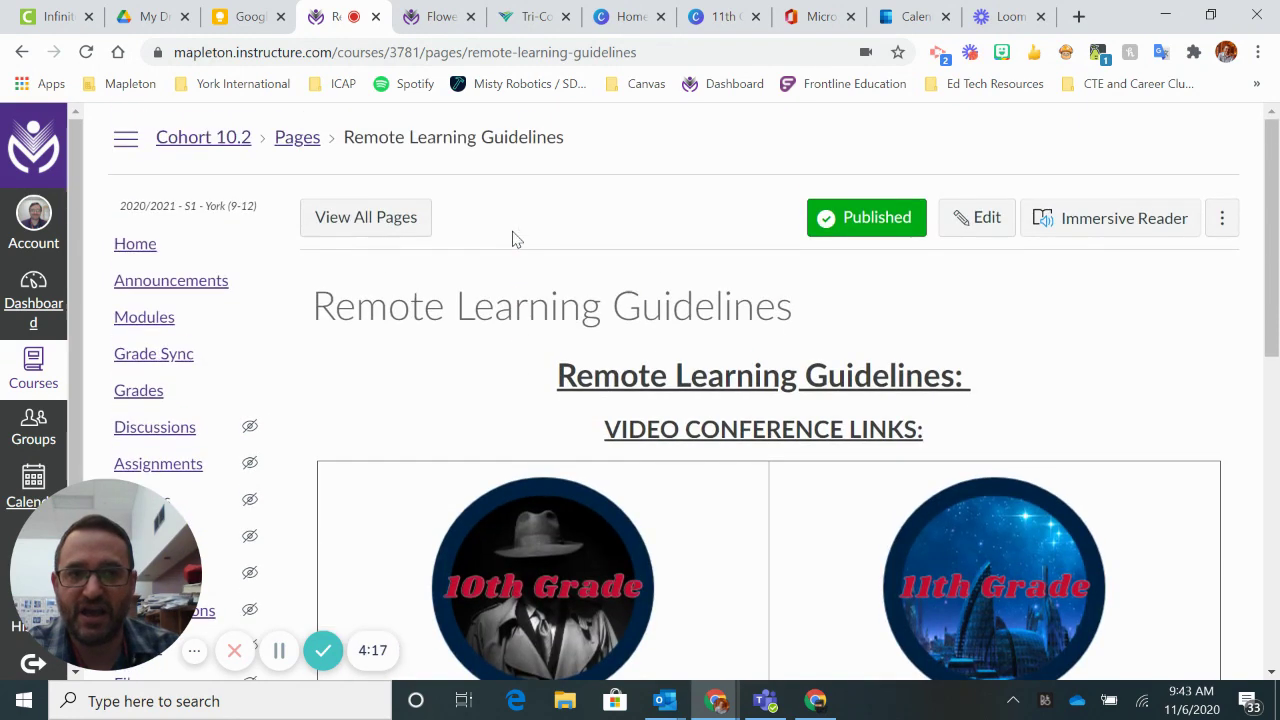
{"action": "left_click", "coordinate": [990, 222]}
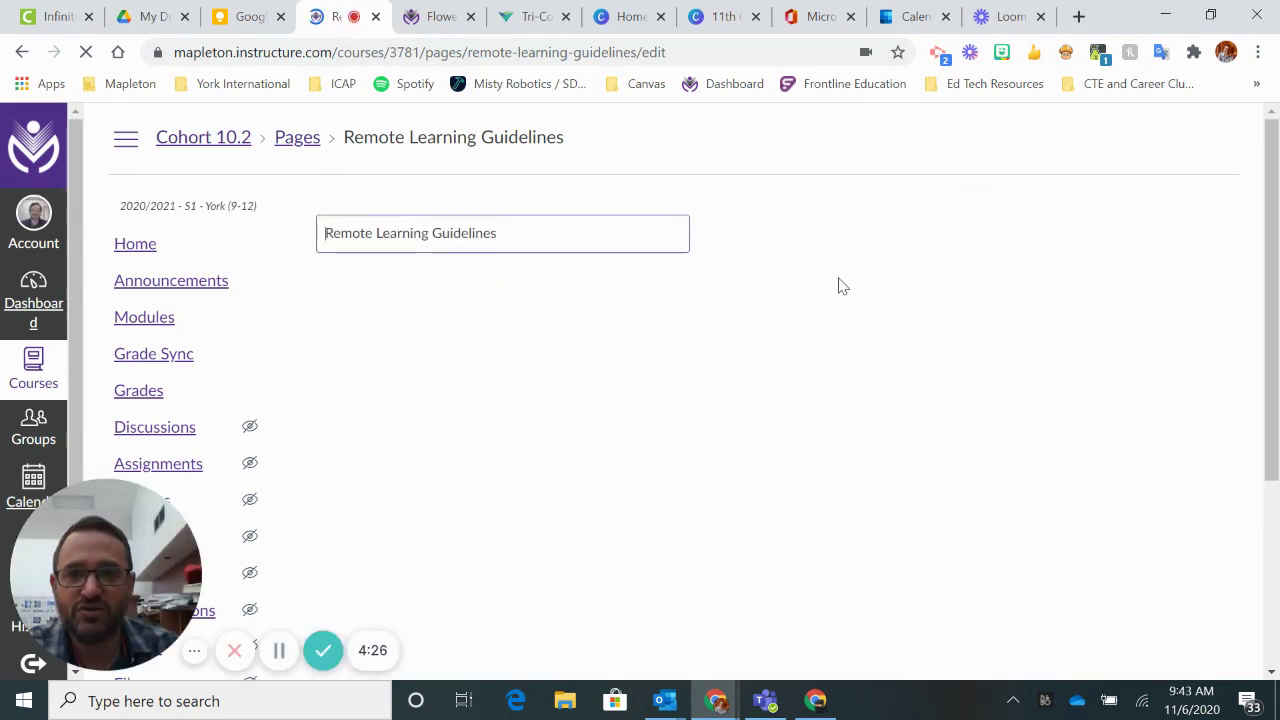
Add the copied Teams meeting URL as an external link on the 10th Grade image under Video Conference Links
{"action": "scroll", "coordinate": [840, 285], "scroll_direction": "down", "scroll_amount": 1}
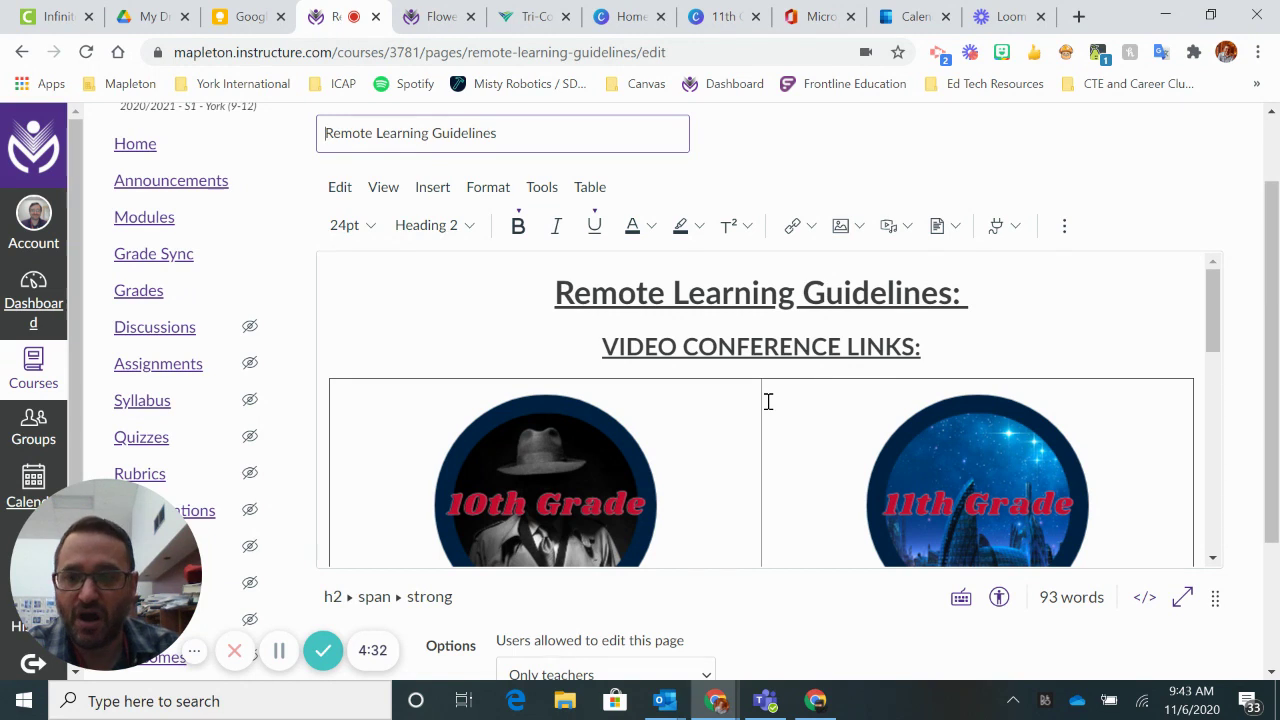
{"action": "scroll", "coordinate": [680, 414], "scroll_direction": "down", "scroll_amount": 1}
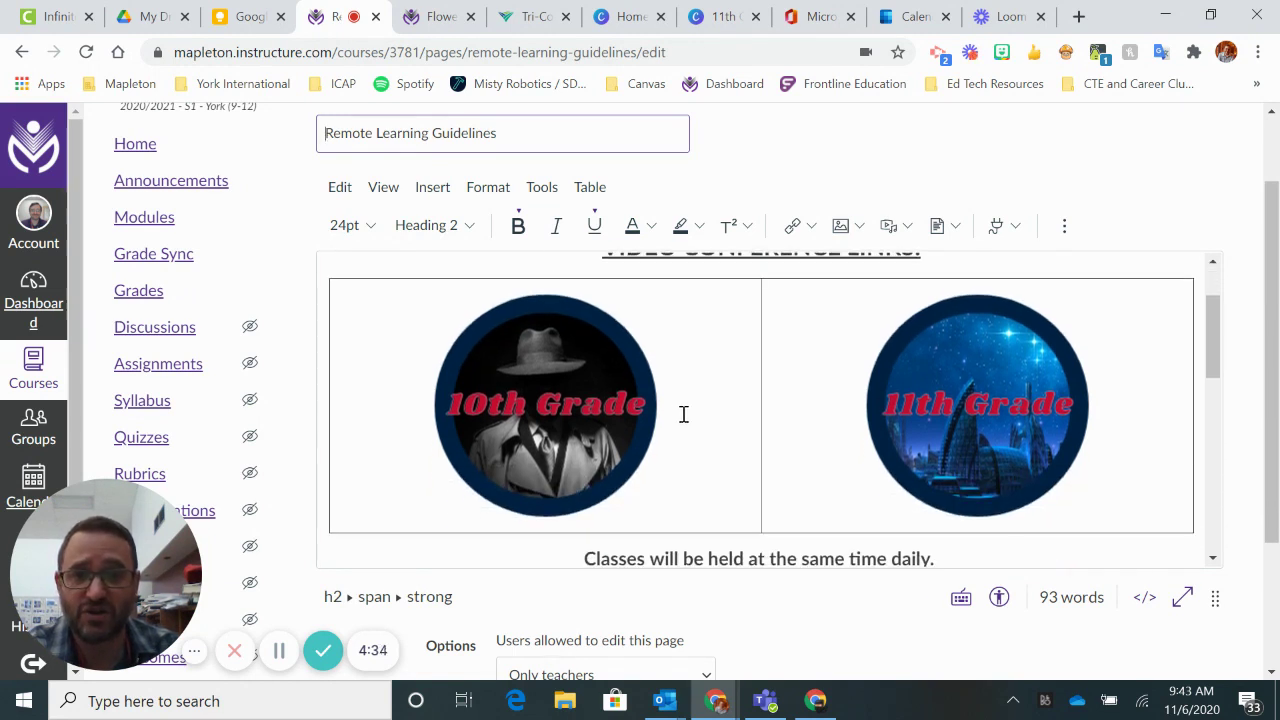
{"action": "left_click", "coordinate": [551, 383]}
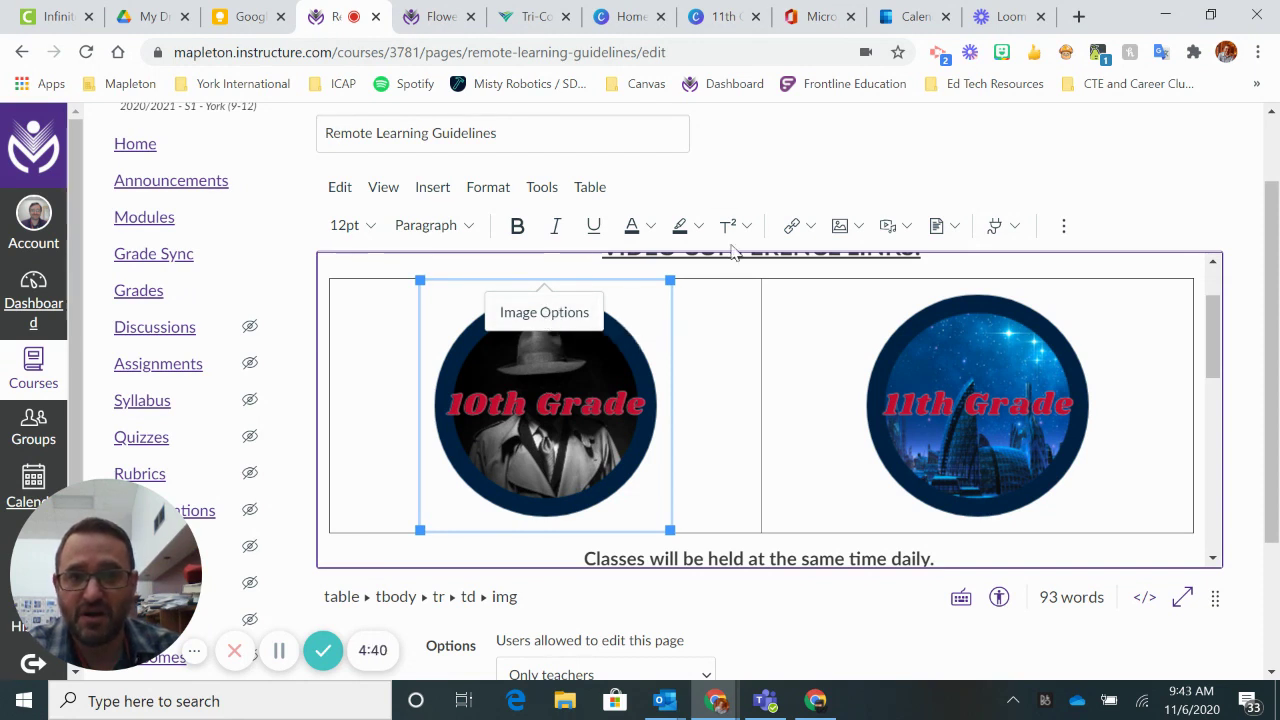
{"action": "left_click", "coordinate": [810, 228]}
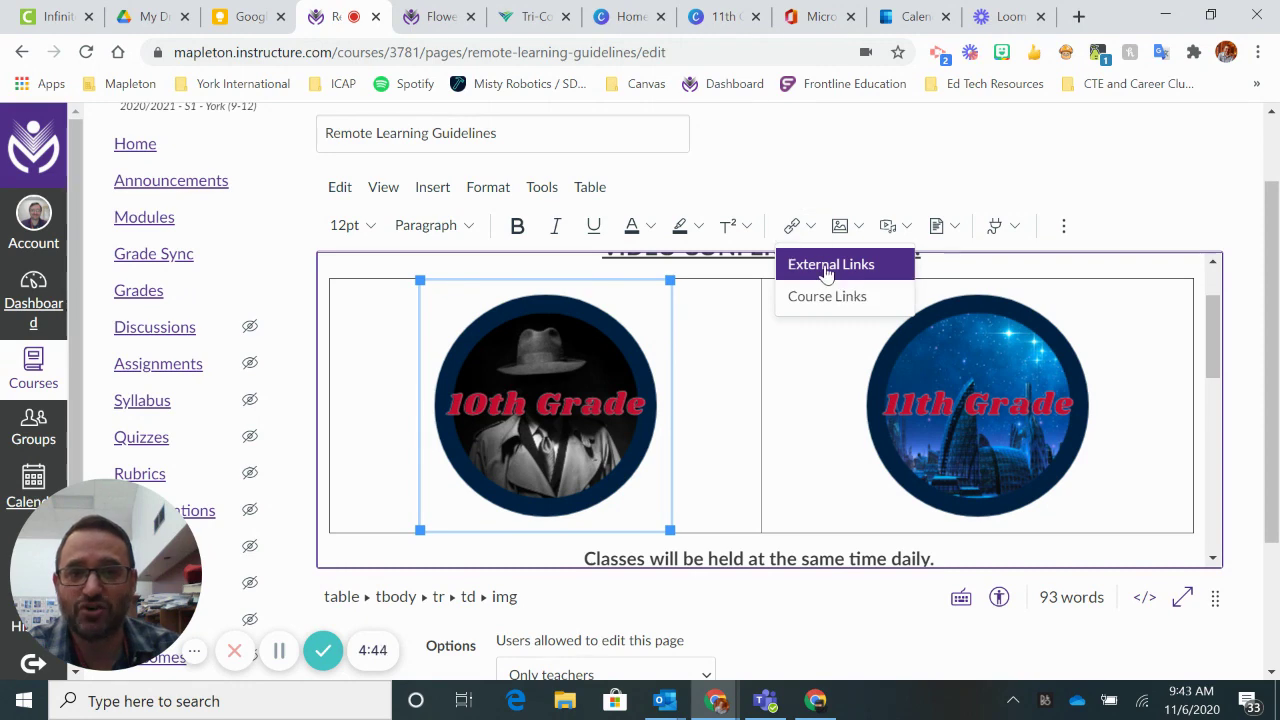
{"action": "left_click", "coordinate": [826, 266]}
{"action": "left_click", "coordinate": [367, 408]}
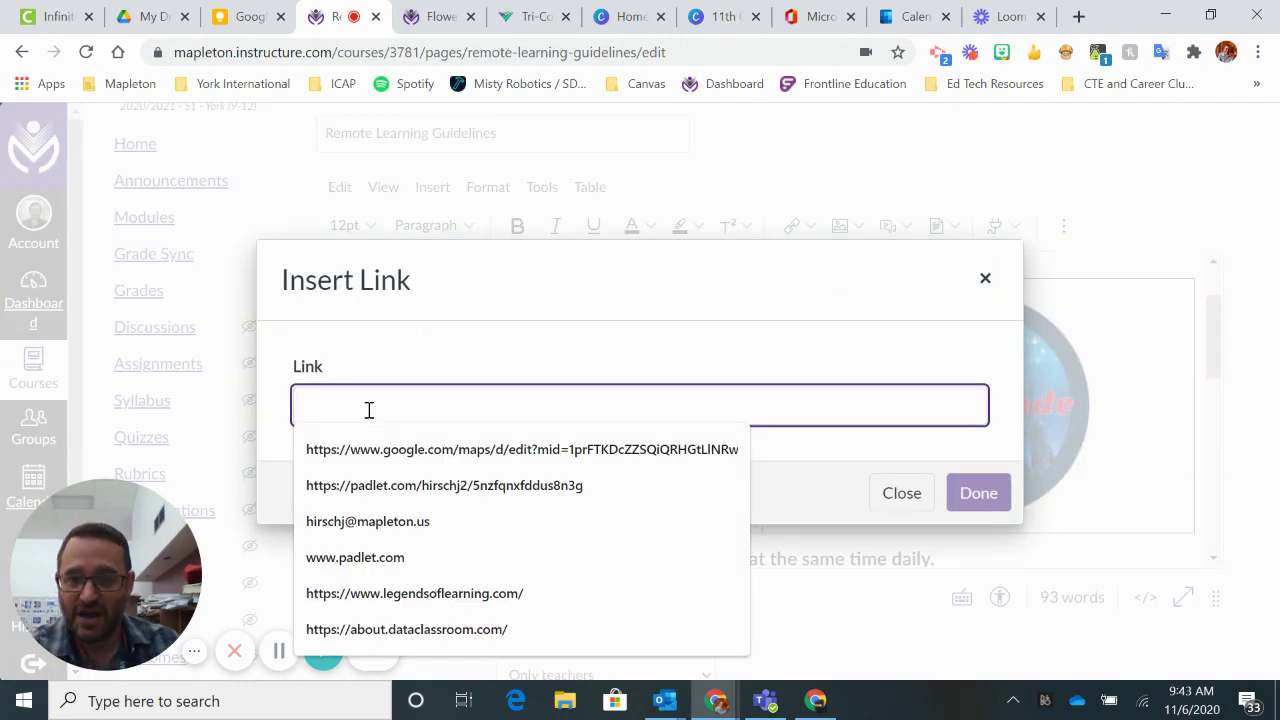
{"action": "key", "text": "ctrl+v"}
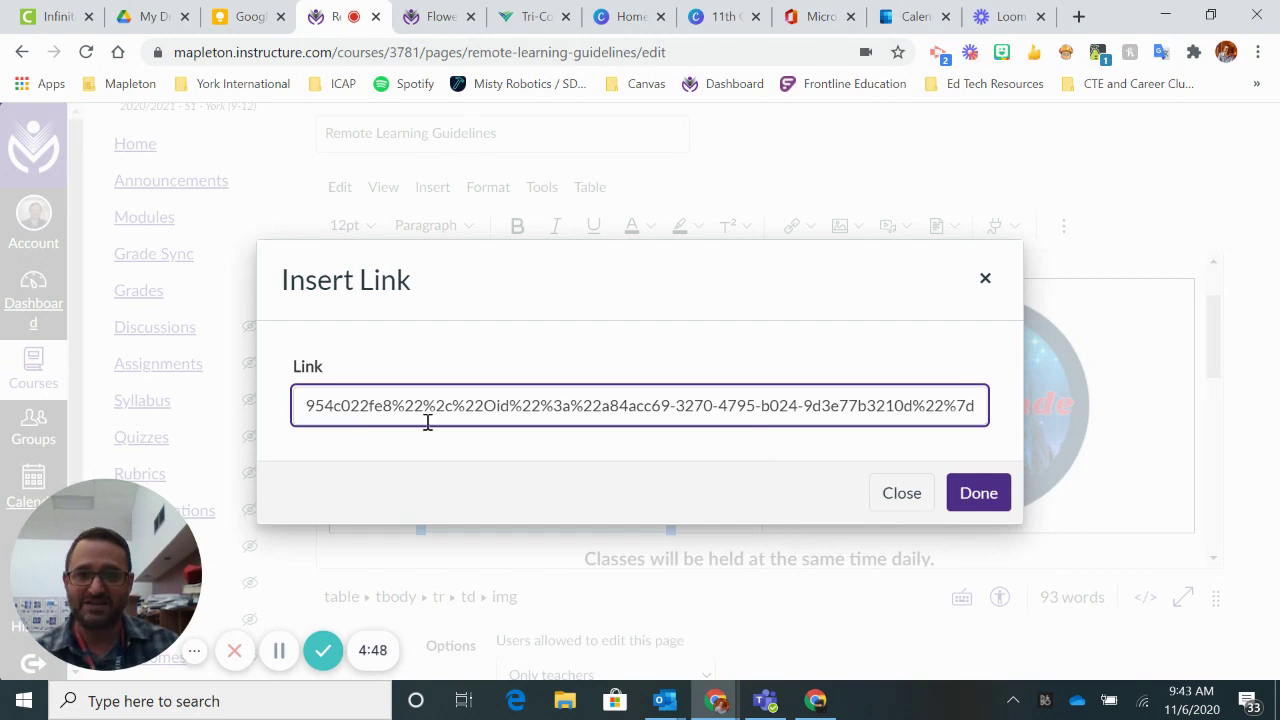
{"action": "left_click", "coordinate": [978, 500]}
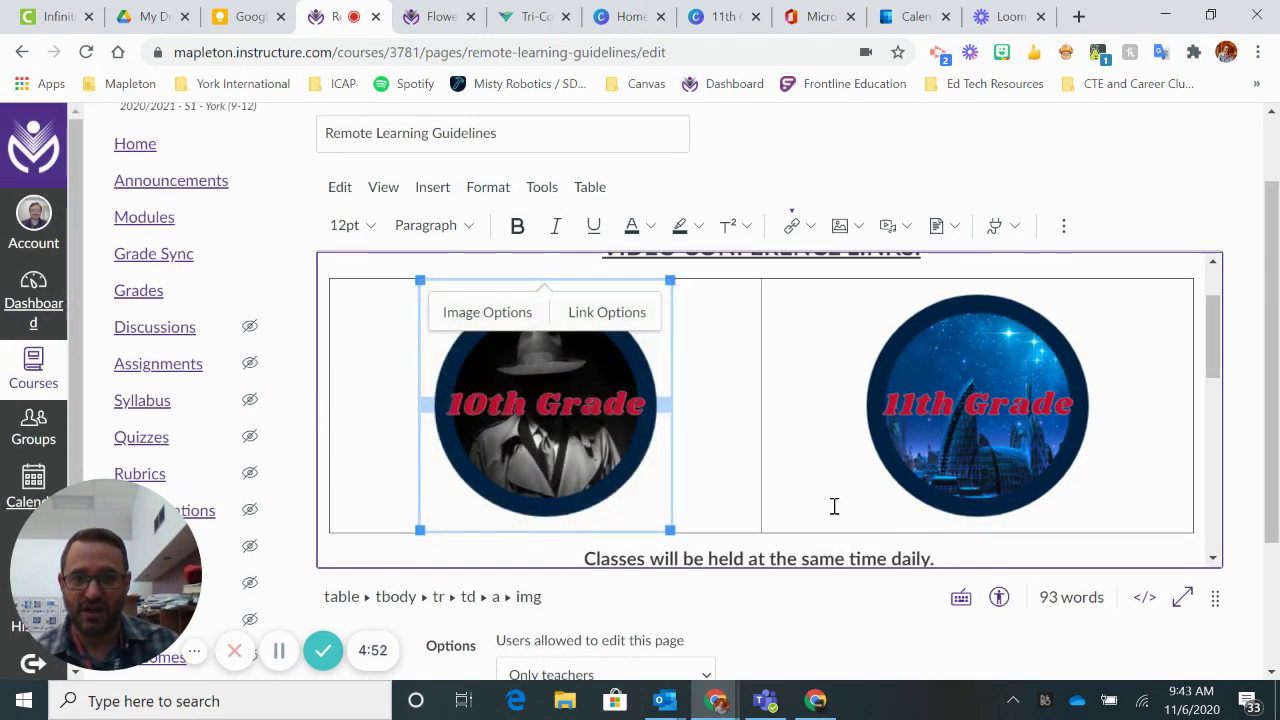
Save the Remote Learning Guidelines page and test the meeting link on the 10th Grade image
{"action": "left_click", "coordinate": [812, 597]}
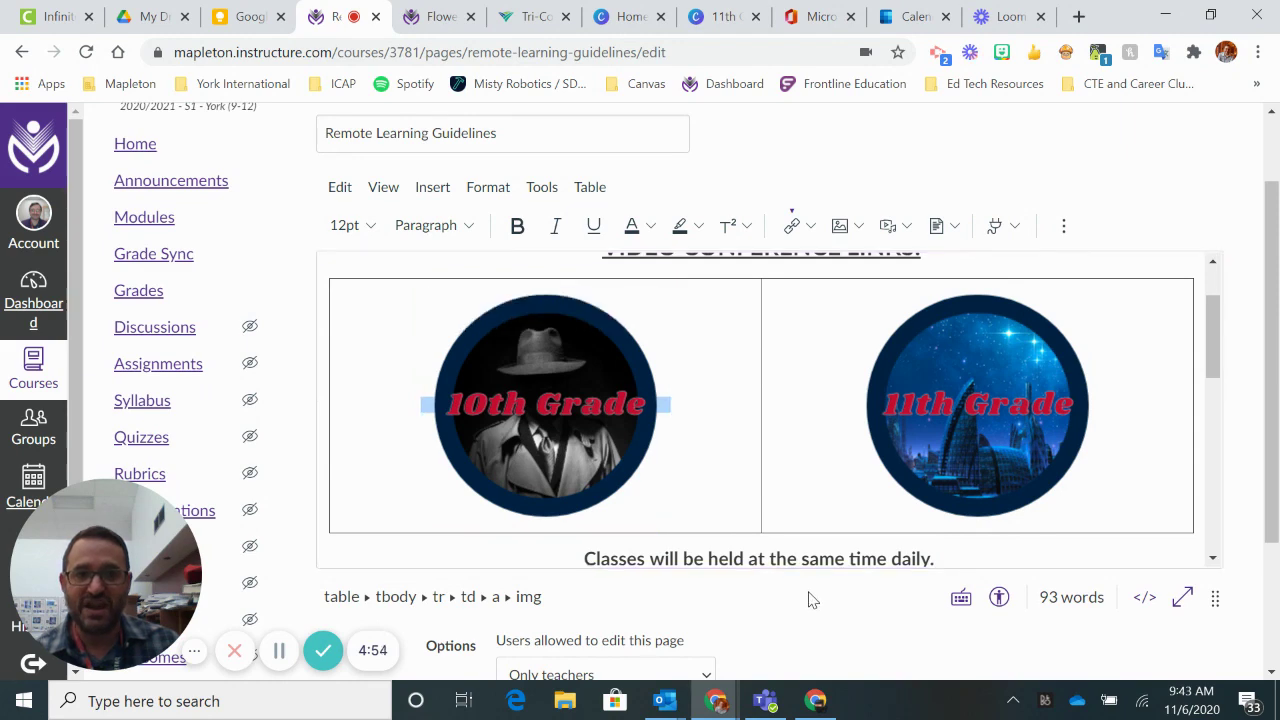
{"action": "scroll", "coordinate": [1130, 590], "scroll_direction": "down", "scroll_amount": 2}
{"action": "left_click", "coordinate": [1200, 626]}
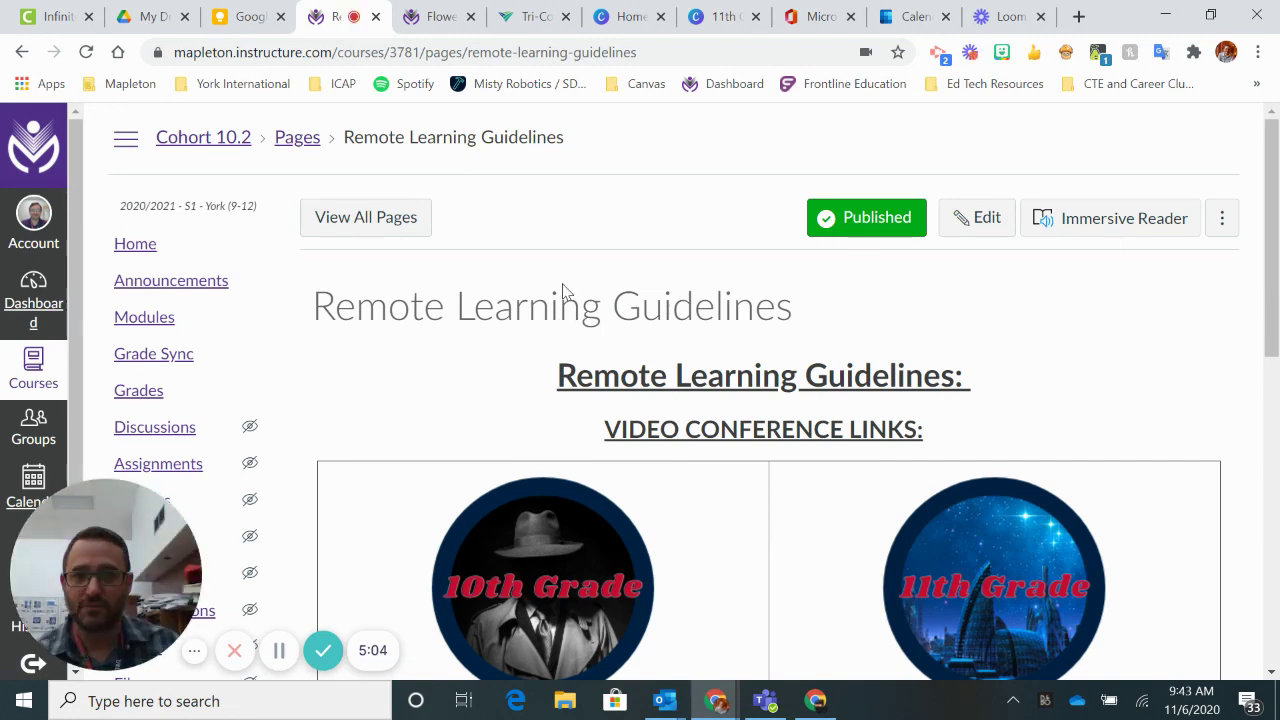
{"action": "scroll", "coordinate": [563, 290], "scroll_direction": "down", "scroll_amount": 2}
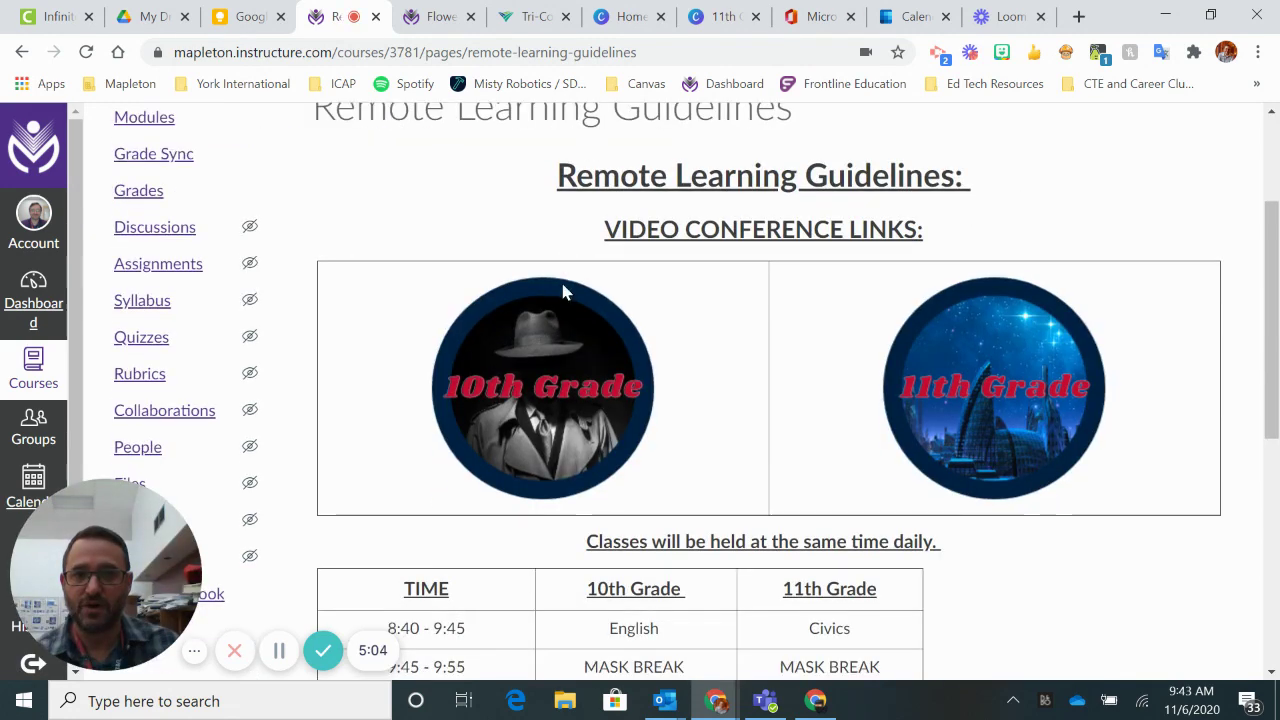
{"action": "left_click", "coordinate": [566, 374]}
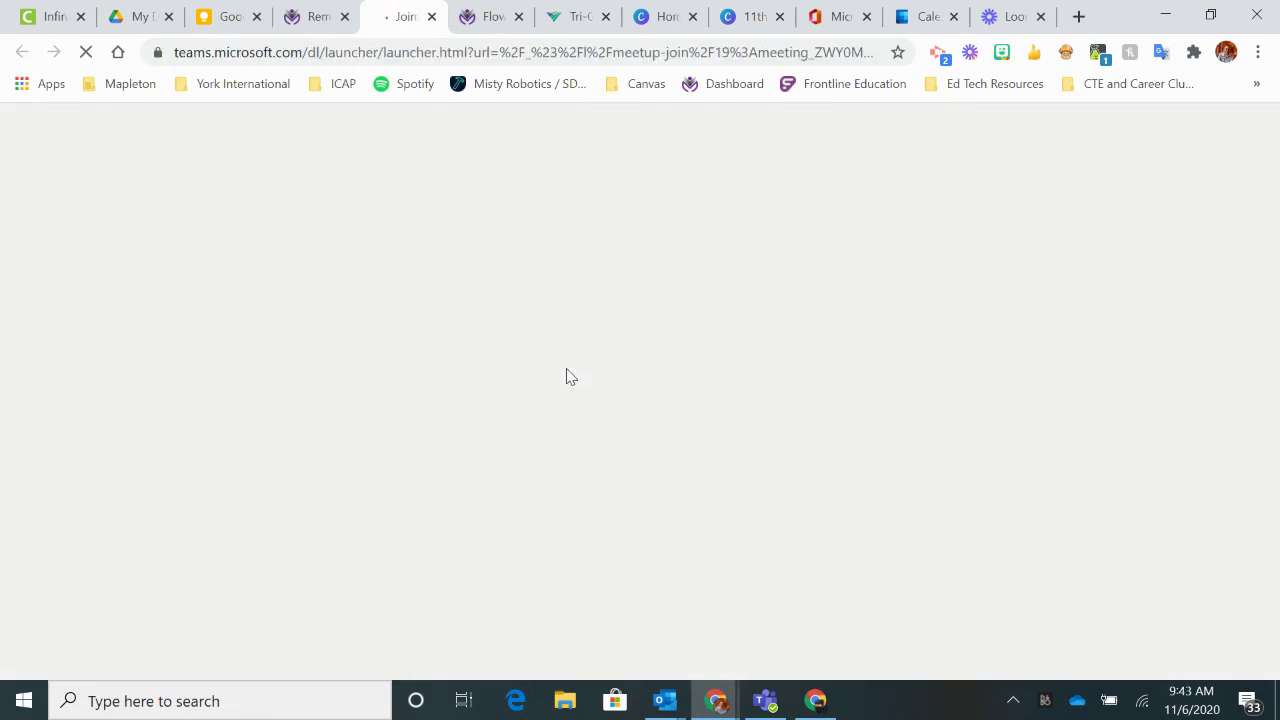